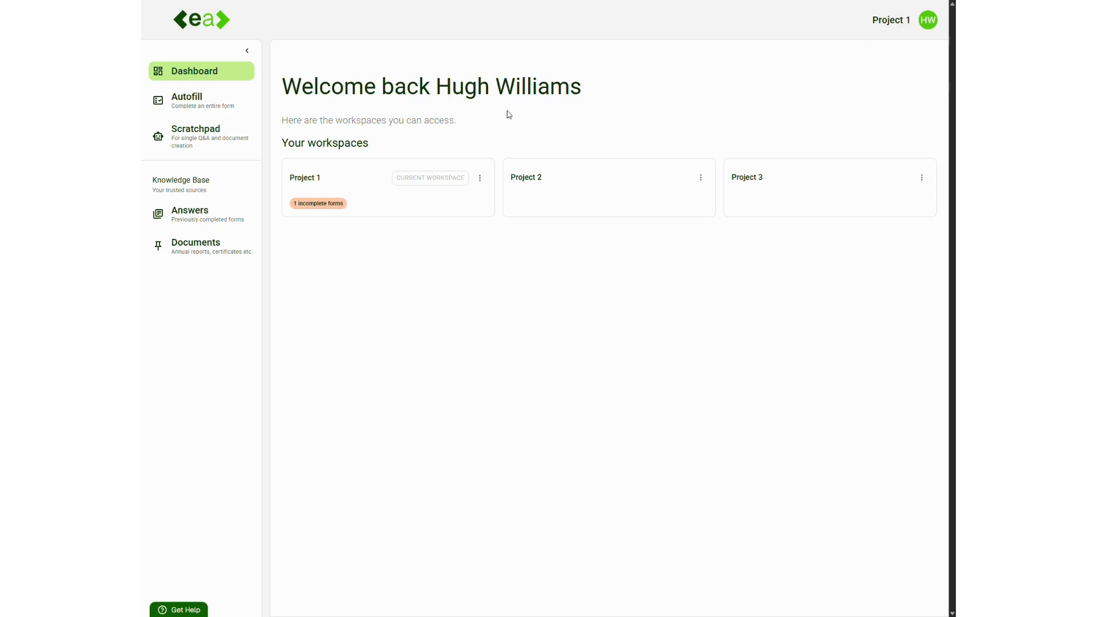
Open the ESG Questionnaire's autofilled answers and start reviewing the answer to question E2.
{"action": "left_click", "coordinate": [197, 104]}
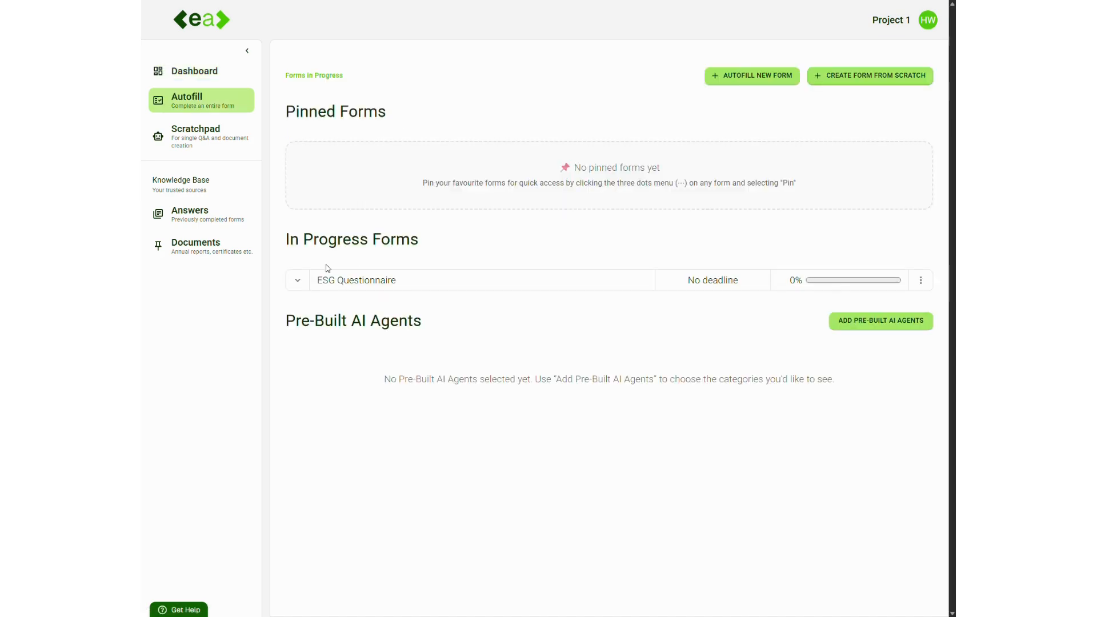
{"action": "left_click", "coordinate": [299, 282]}
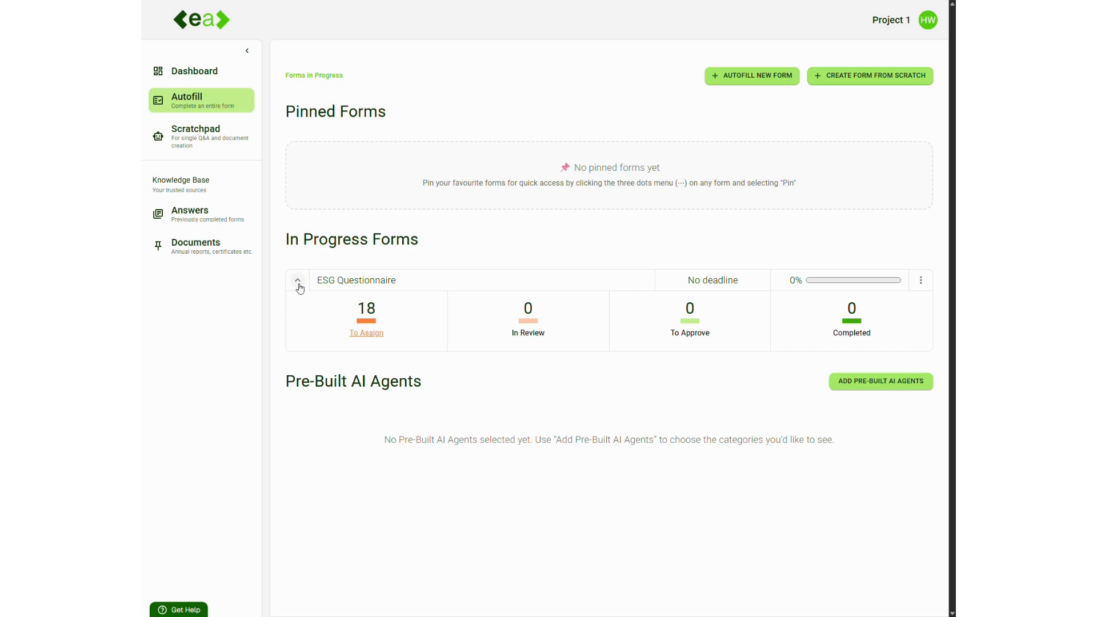
{"action": "left_click", "coordinate": [365, 333]}
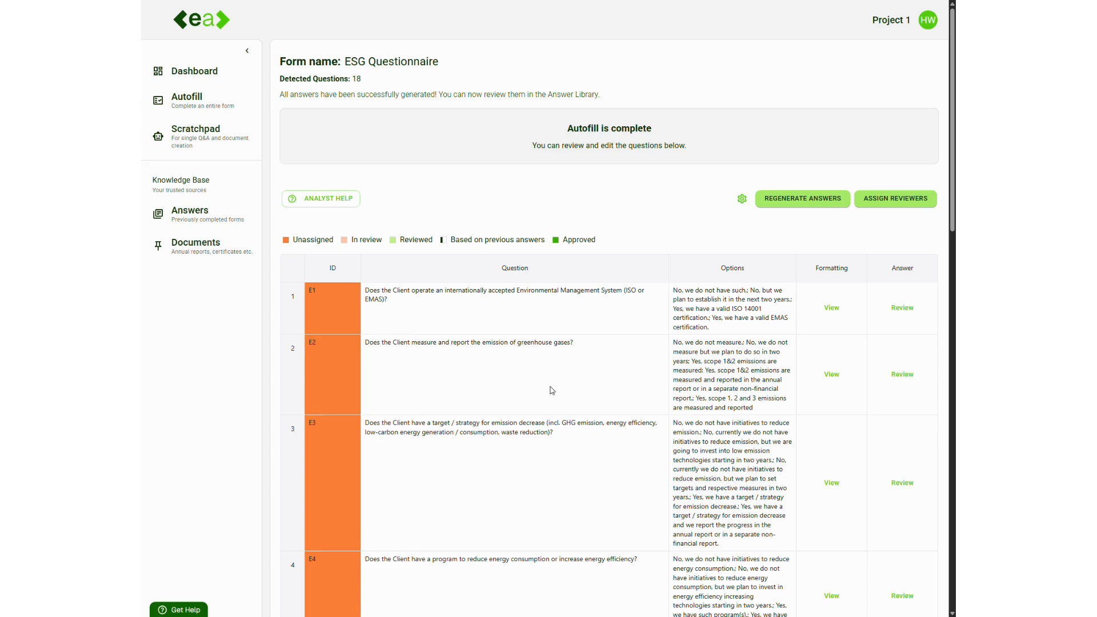
{"action": "left_click", "coordinate": [903, 375]}
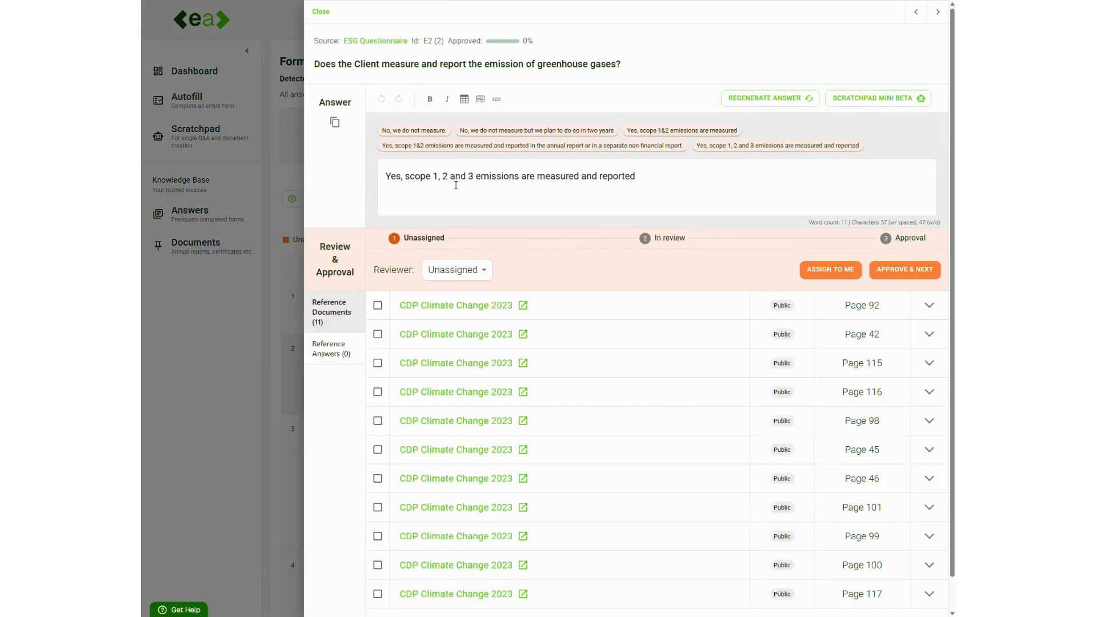
{"action": "left_click_drag", "start_coordinate": [344, 44], "coordinate": [412, 41]}
{"action": "left_click", "coordinate": [427, 47]}
{"action": "double_click", "coordinate": [426, 41]}
{"action": "double_click", "coordinate": [438, 42]}
{"action": "left_click_drag", "start_coordinate": [314, 75], "coordinate": [625, 58]}
{"action": "left_click", "coordinate": [634, 66]}
{"action": "left_click", "coordinate": [639, 182]}
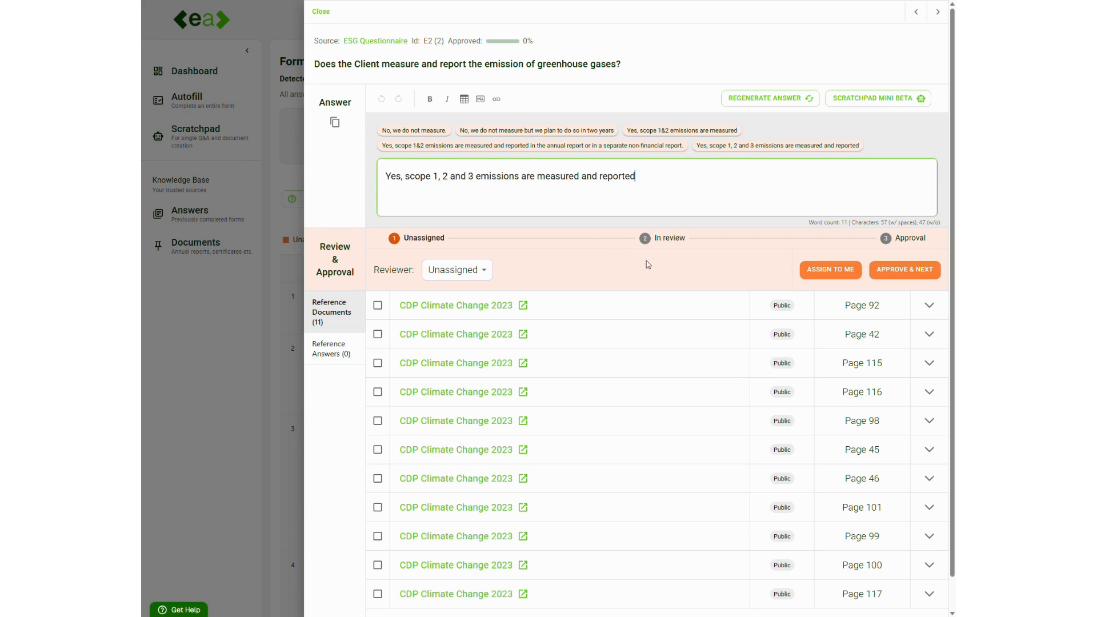
Assign yourself as reviewer of the E2 answer and check its reference answers and reference documents.
{"action": "left_click", "coordinate": [460, 270]}
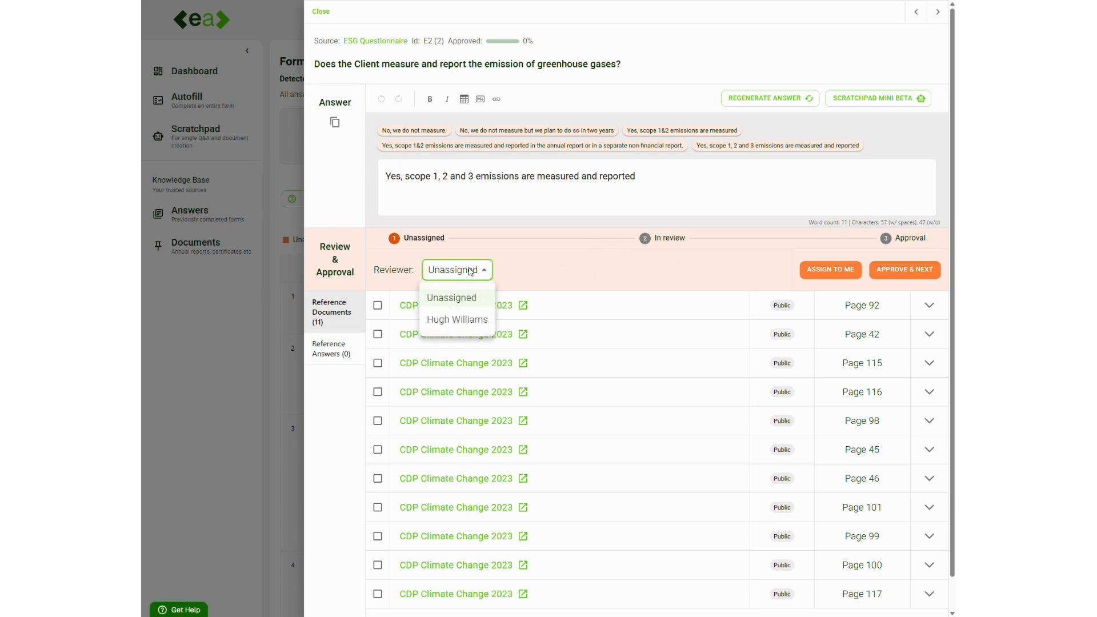
{"action": "left_click", "coordinate": [457, 318]}
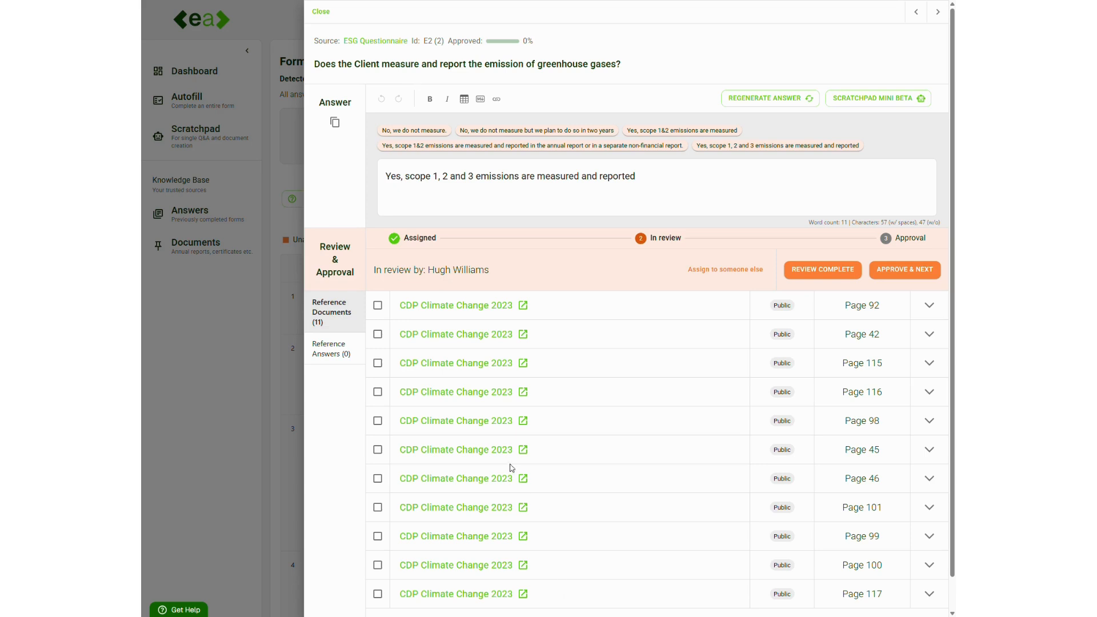
{"action": "left_click", "coordinate": [331, 365]}
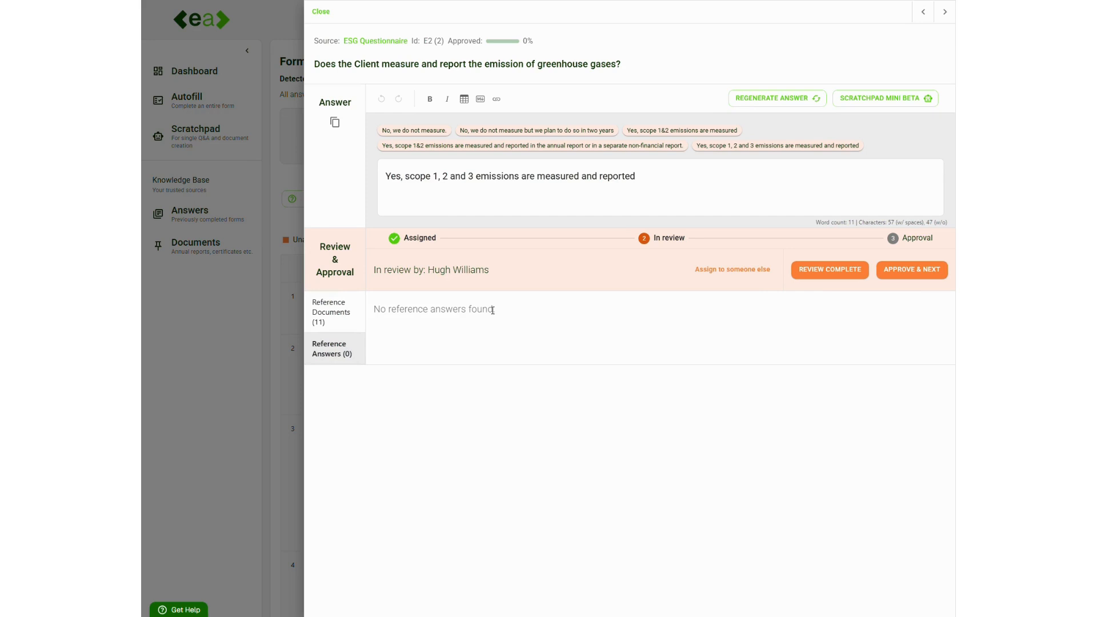
{"action": "left_click", "coordinate": [361, 324]}
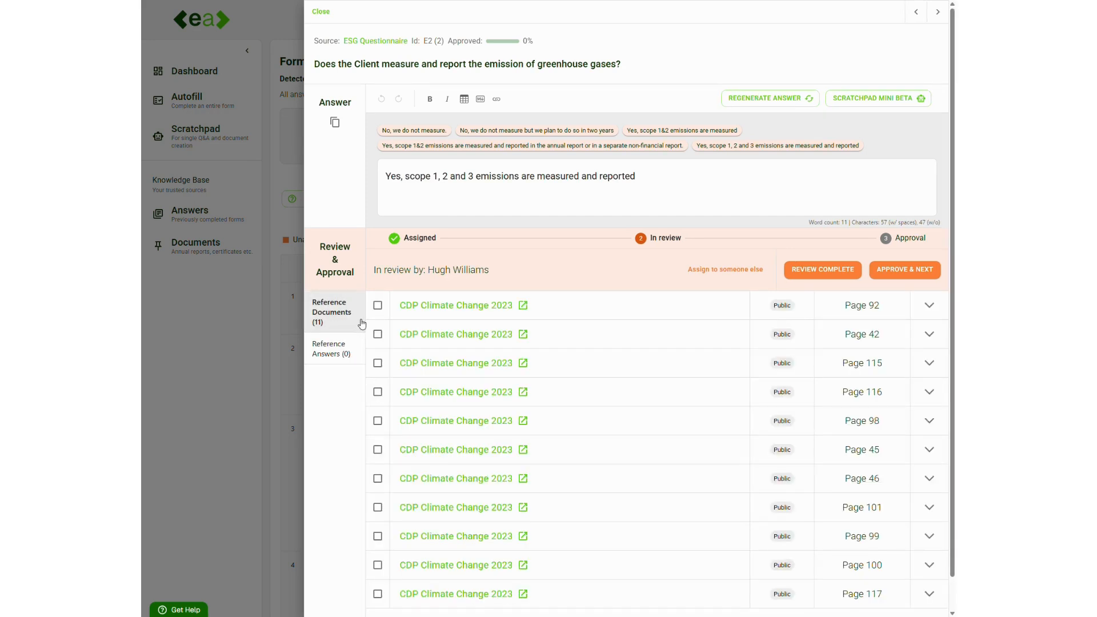
Add a full stop at the end of the E2 answer text.
{"action": "left_click", "coordinate": [457, 193]}
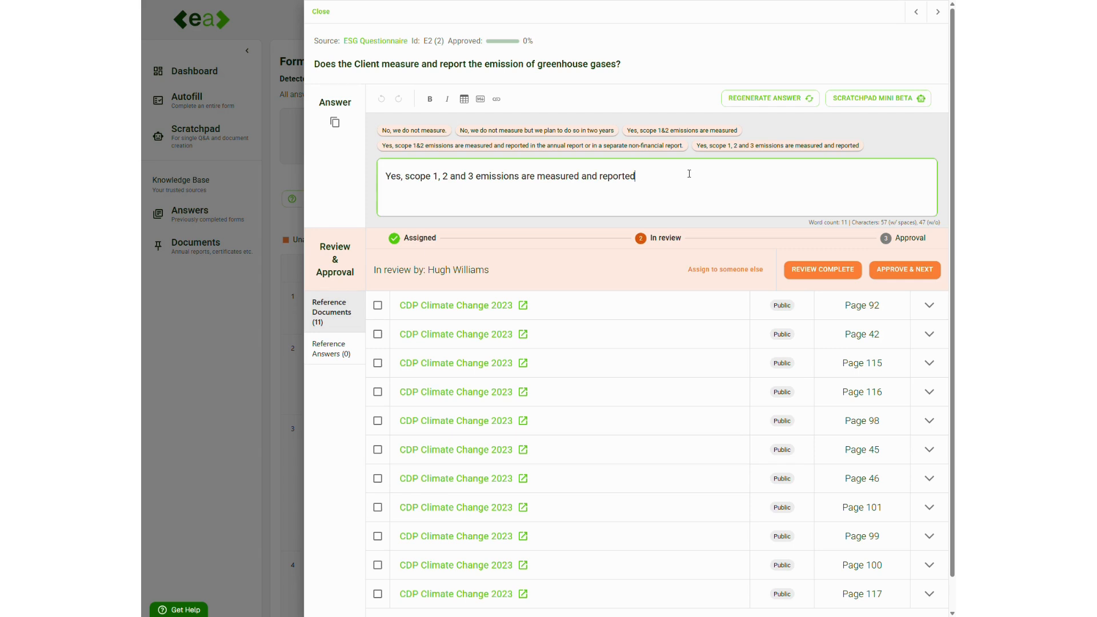
{"action": "type", "text": "."}
Open Scratchpad Mini and ask EA AI to make the answer longer.
{"action": "left_click", "coordinate": [885, 108]}
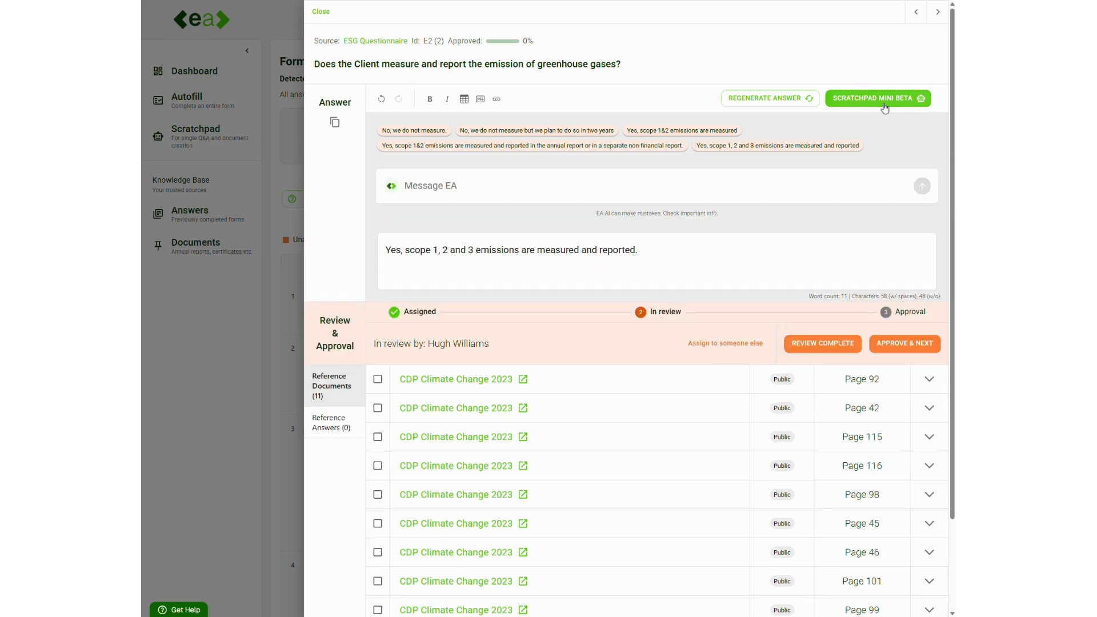
{"action": "left_click", "coordinate": [449, 184]}
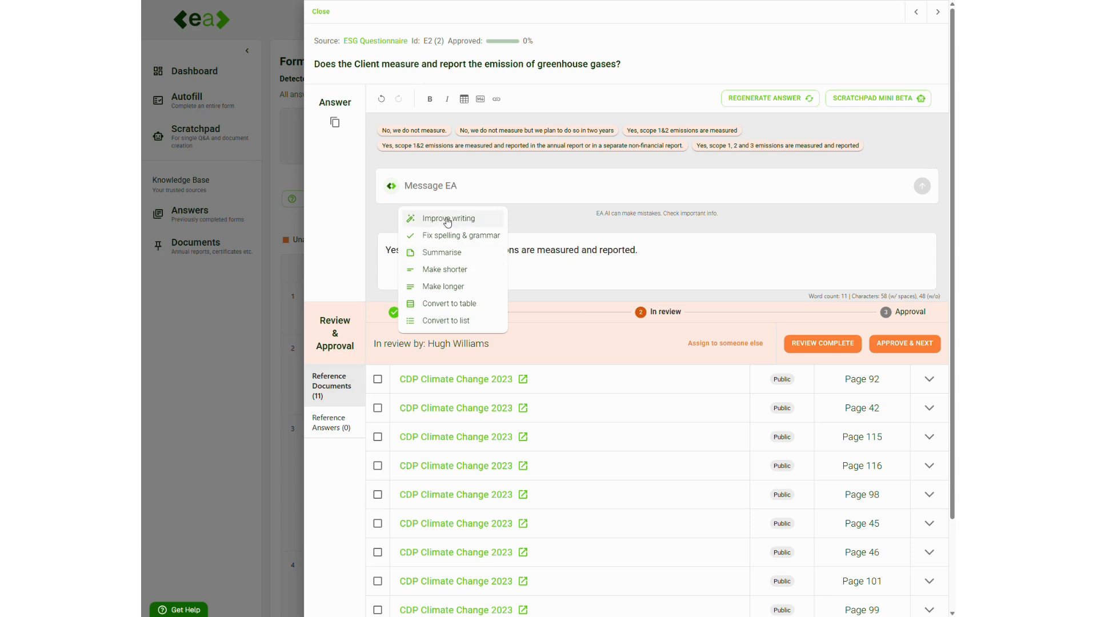
{"action": "left_click", "coordinate": [458, 292]}
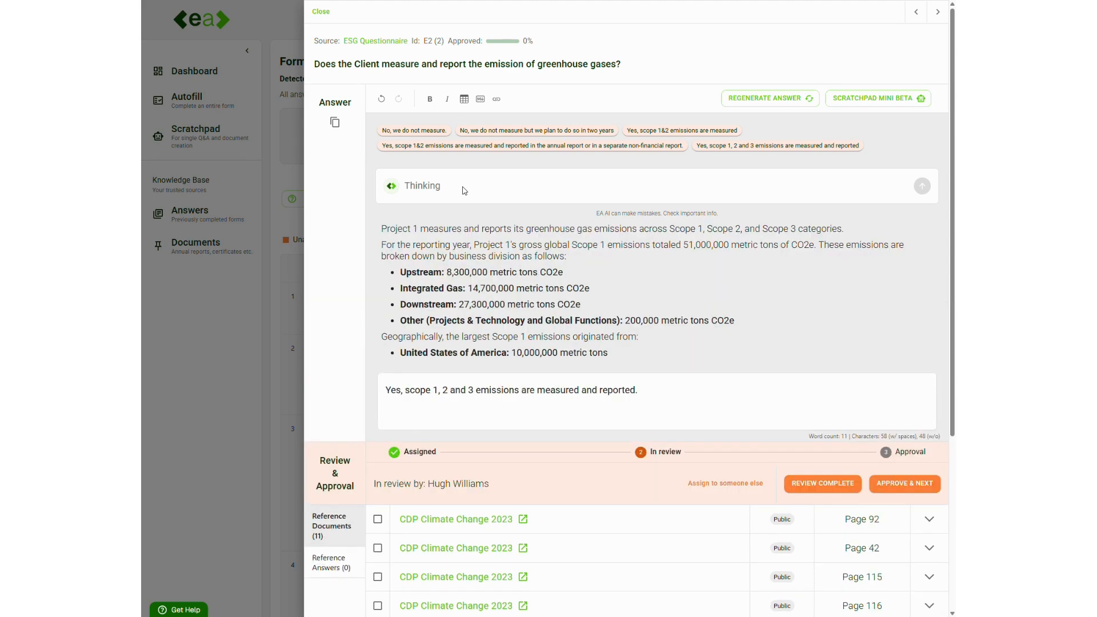
Scroll through the AI-generated expanded answer to review its content.
{"action": "scroll", "coordinate": [480, 257], "scroll_direction": "down", "scroll_amount": 6}
{"action": "scroll", "coordinate": [500, 356], "scroll_direction": "down", "scroll_amount": 3}
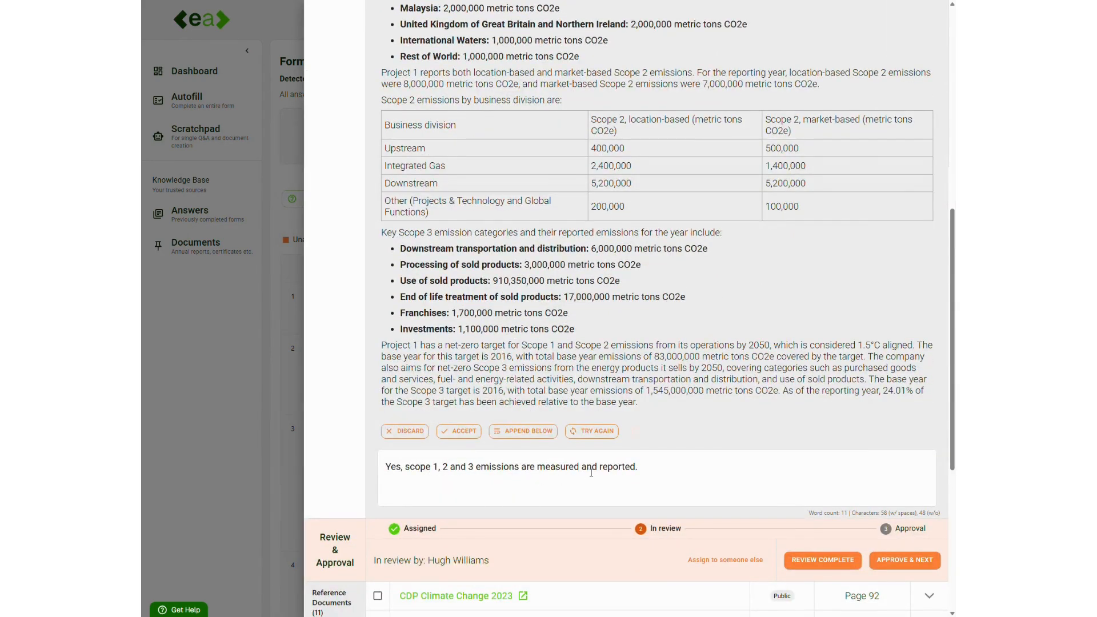
{"action": "scroll", "coordinate": [624, 470], "scroll_direction": "up", "scroll_amount": 2}
{"action": "scroll", "coordinate": [486, 470], "scroll_direction": "up", "scroll_amount": 7}
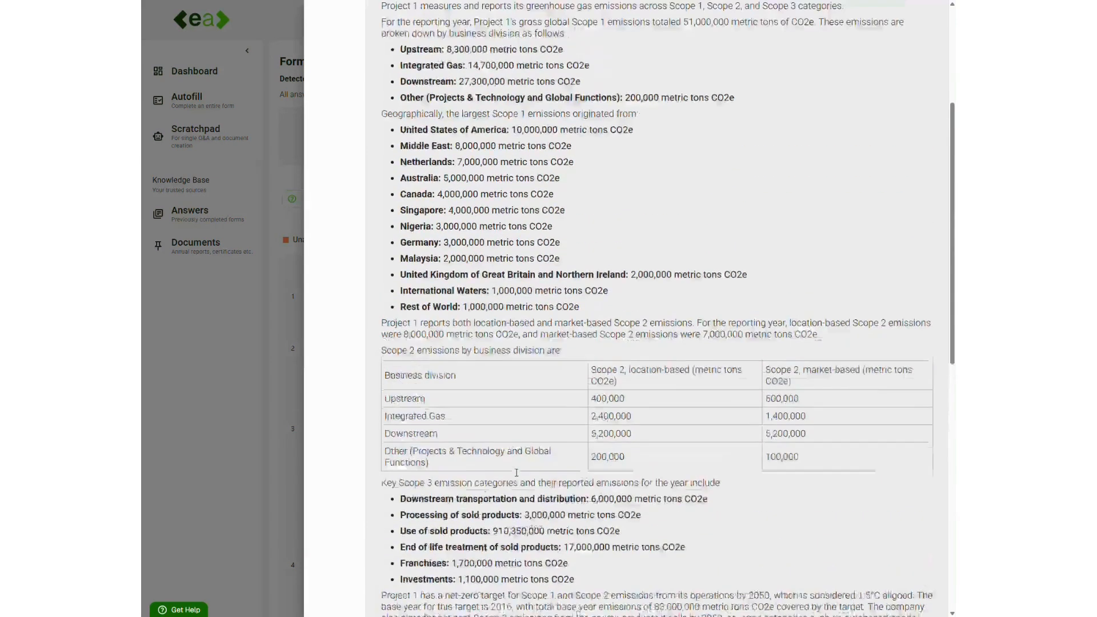
{"action": "scroll", "coordinate": [562, 437], "scroll_direction": "up", "scroll_amount": 1}
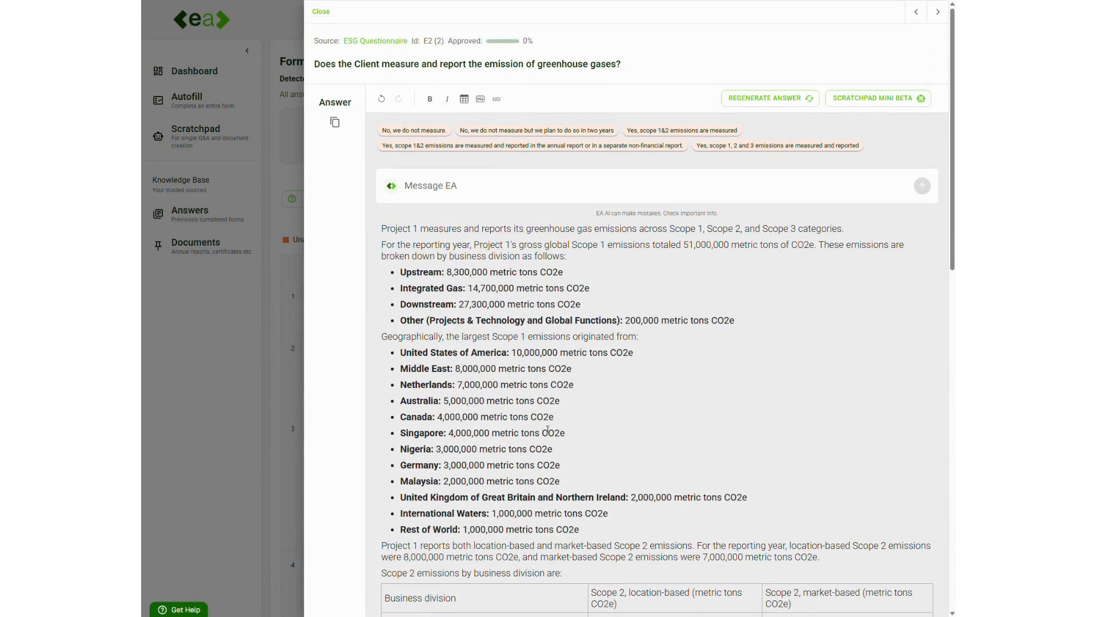
{"action": "scroll", "coordinate": [547, 430], "scroll_direction": "down", "scroll_amount": 10}
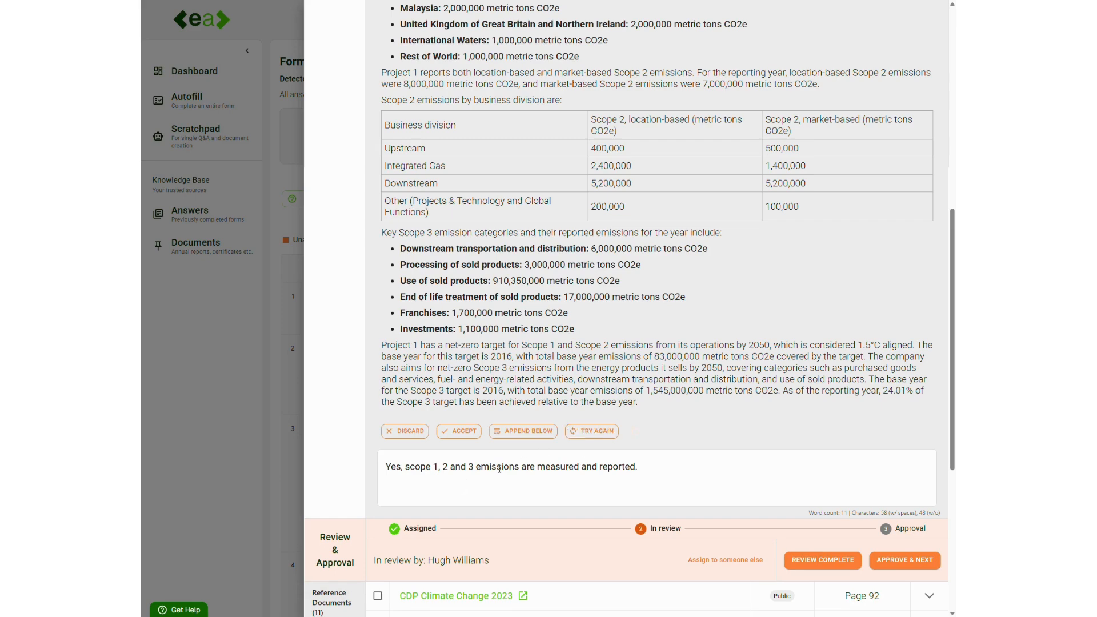
{"action": "scroll", "coordinate": [490, 473], "scroll_direction": "up", "scroll_amount": 10}
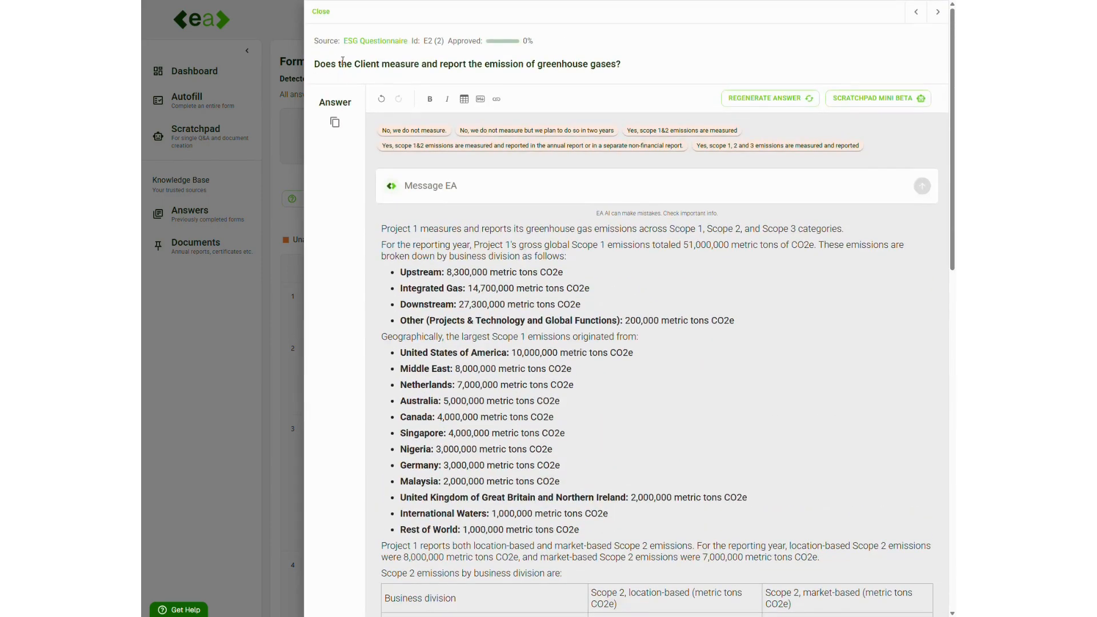
{"action": "scroll", "coordinate": [417, 355], "scroll_direction": "down", "scroll_amount": 5}
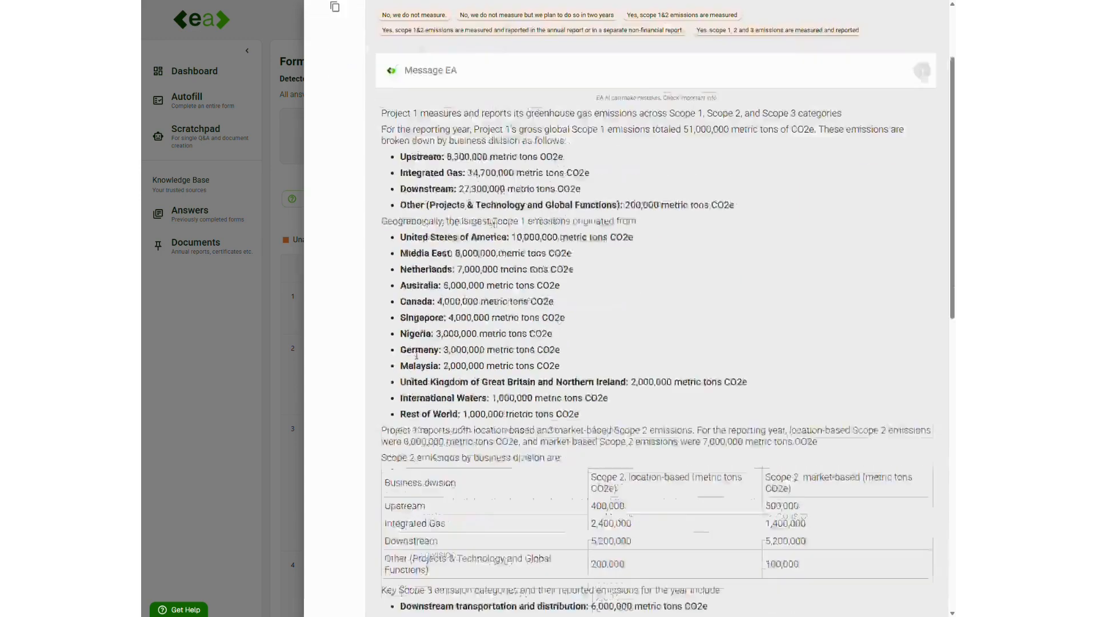
{"action": "scroll", "coordinate": [417, 355], "scroll_direction": "down", "scroll_amount": 5}
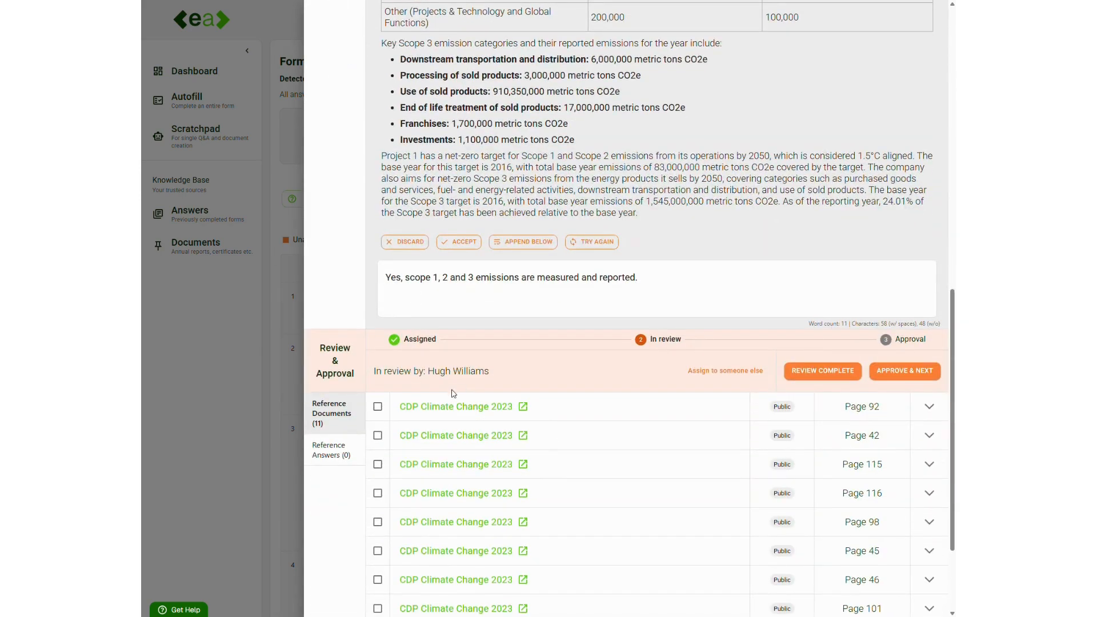
{"action": "scroll", "coordinate": [448, 536], "scroll_direction": "down", "scroll_amount": 2}
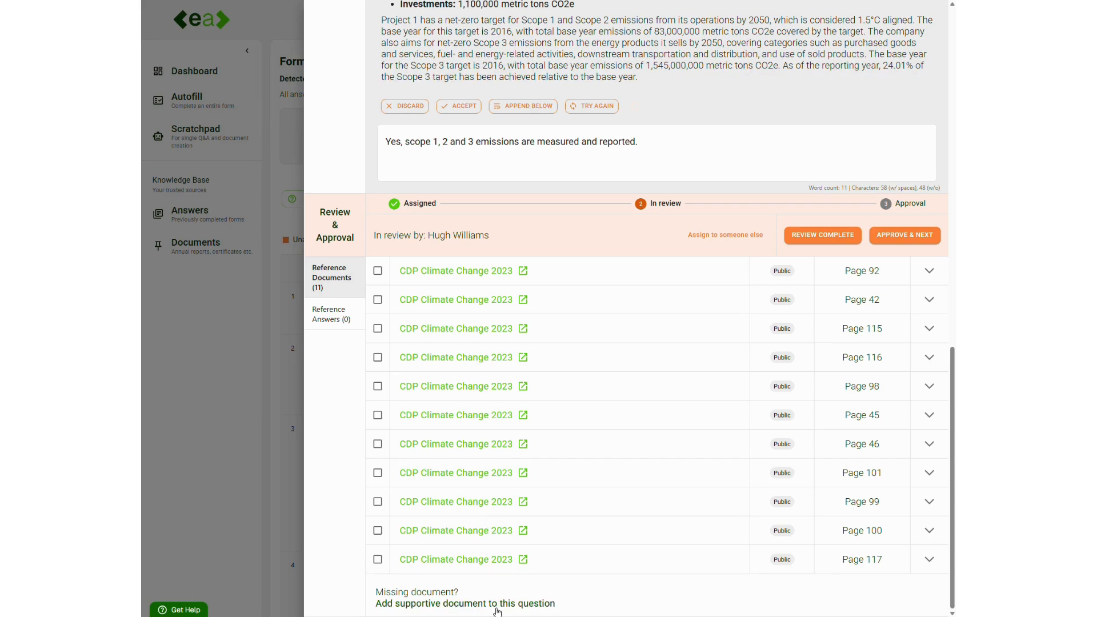
{"action": "scroll", "coordinate": [497, 612], "scroll_direction": "up", "scroll_amount": 10}
{"action": "scroll", "coordinate": [497, 612], "scroll_direction": "up", "scroll_amount": 3}
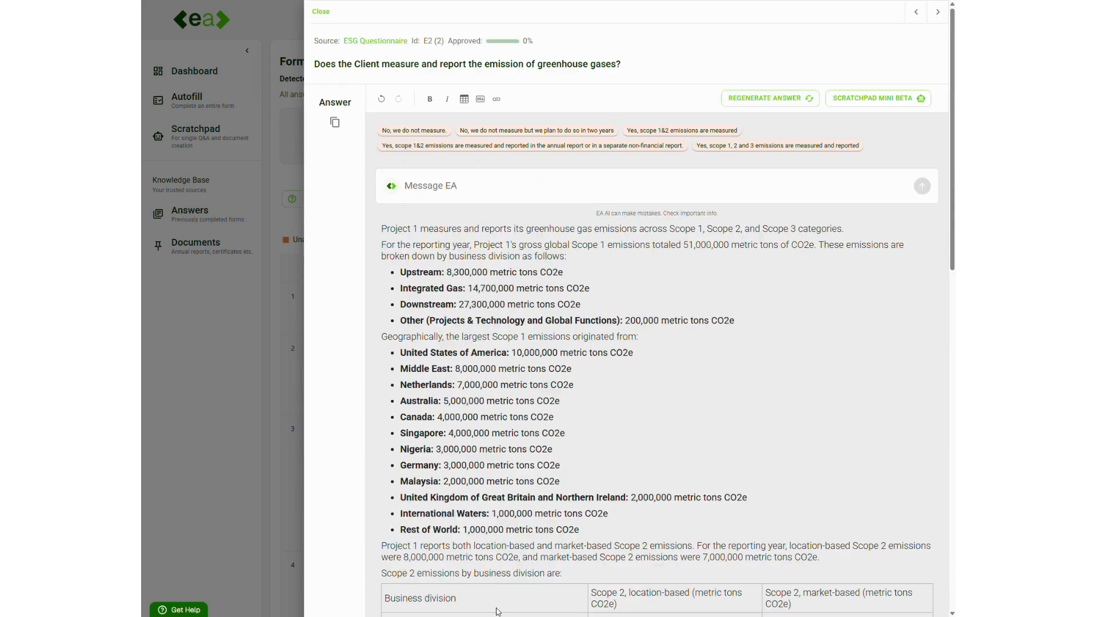
Append the generated text below the existing answer, review the combined answer, and approve it to move on.
{"action": "scroll", "coordinate": [538, 497], "scroll_direction": "down", "scroll_amount": 7}
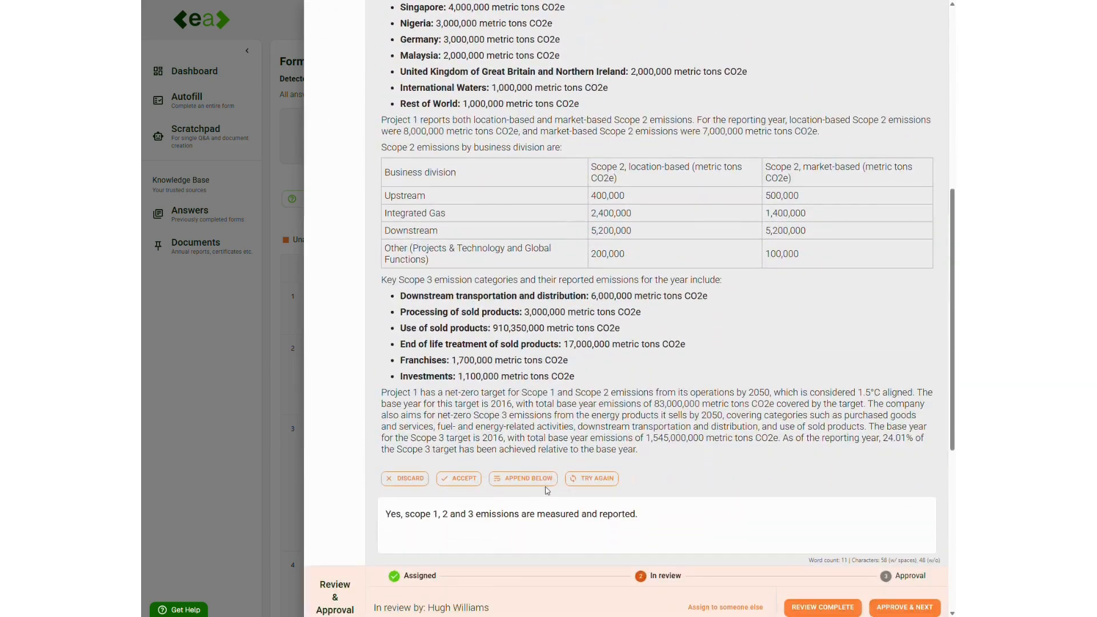
{"action": "left_click", "coordinate": [529, 478]}
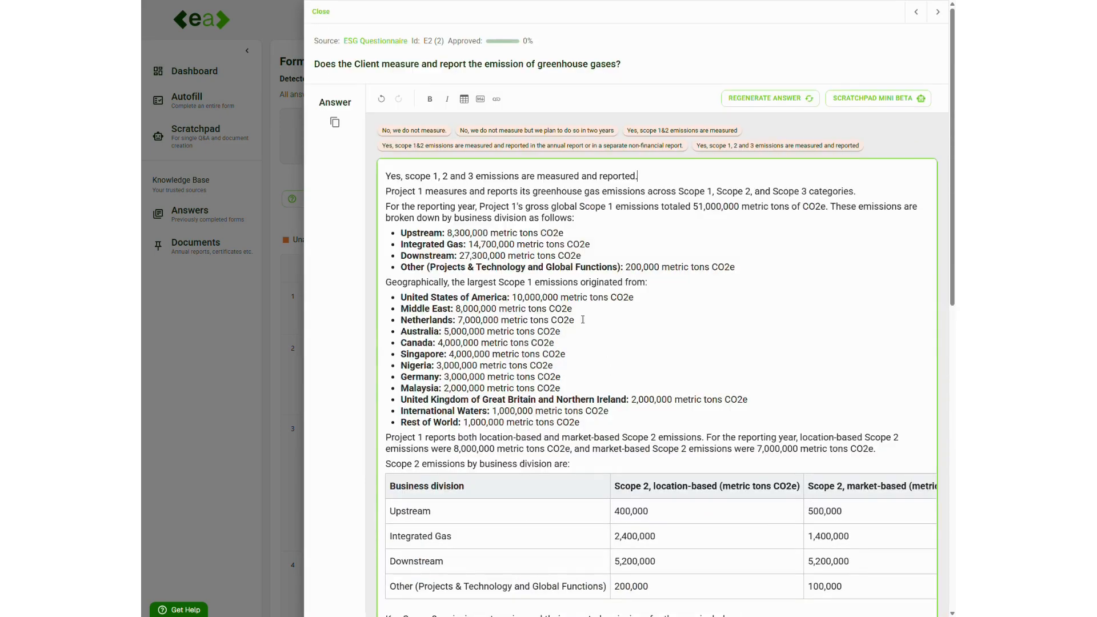
{"action": "scroll", "coordinate": [573, 415], "scroll_direction": "down", "scroll_amount": 1}
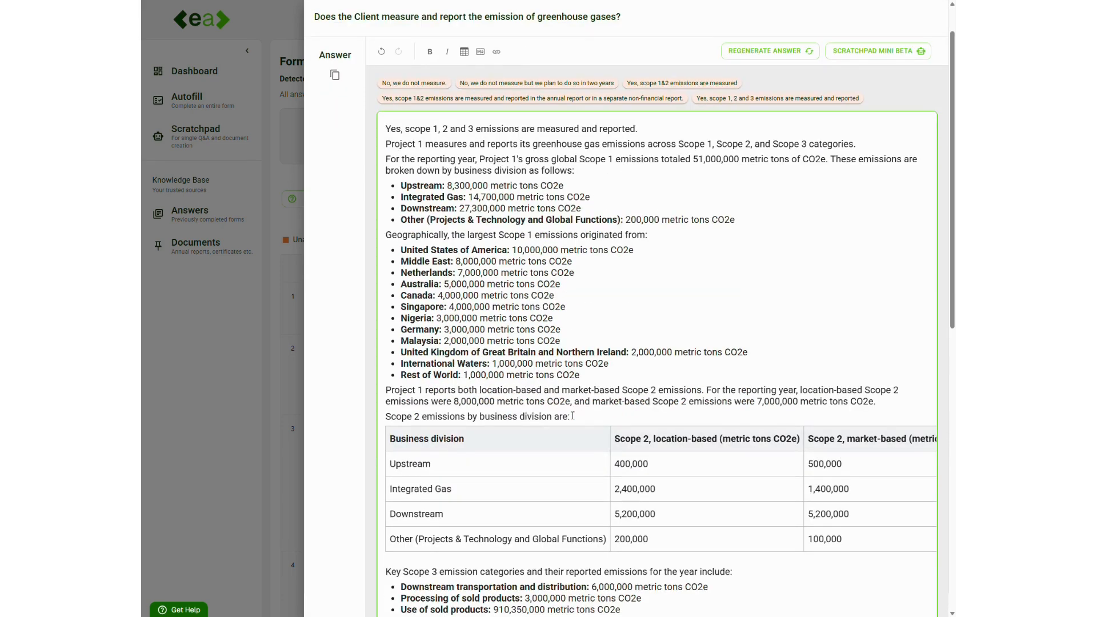
{"action": "scroll", "coordinate": [612, 375], "scroll_direction": "down", "scroll_amount": 5}
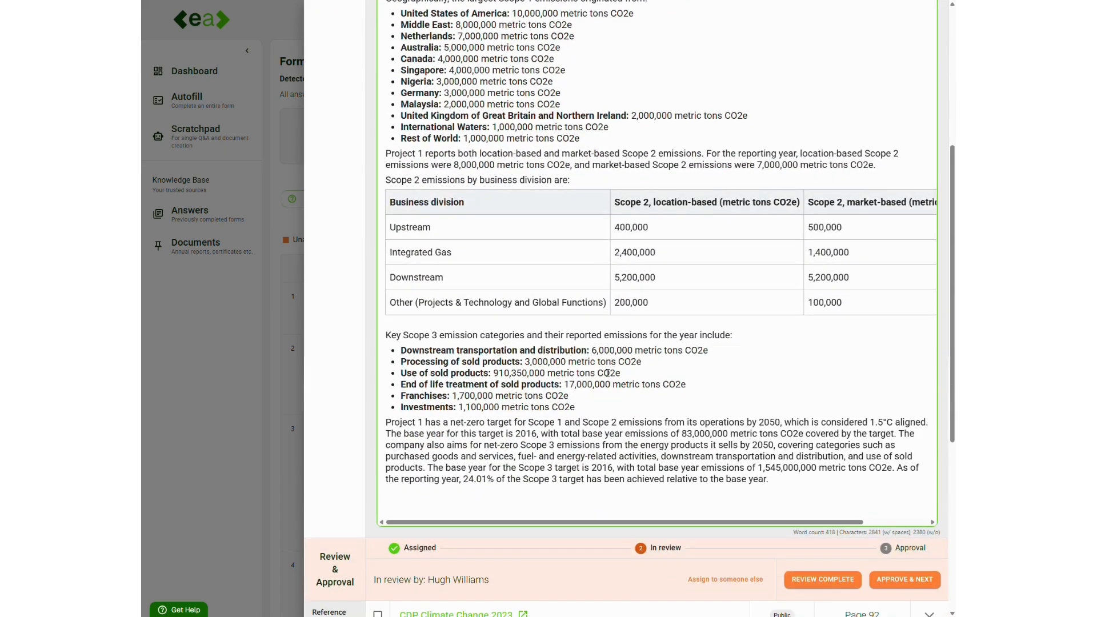
{"action": "scroll", "coordinate": [607, 373], "scroll_direction": "up", "scroll_amount": 6}
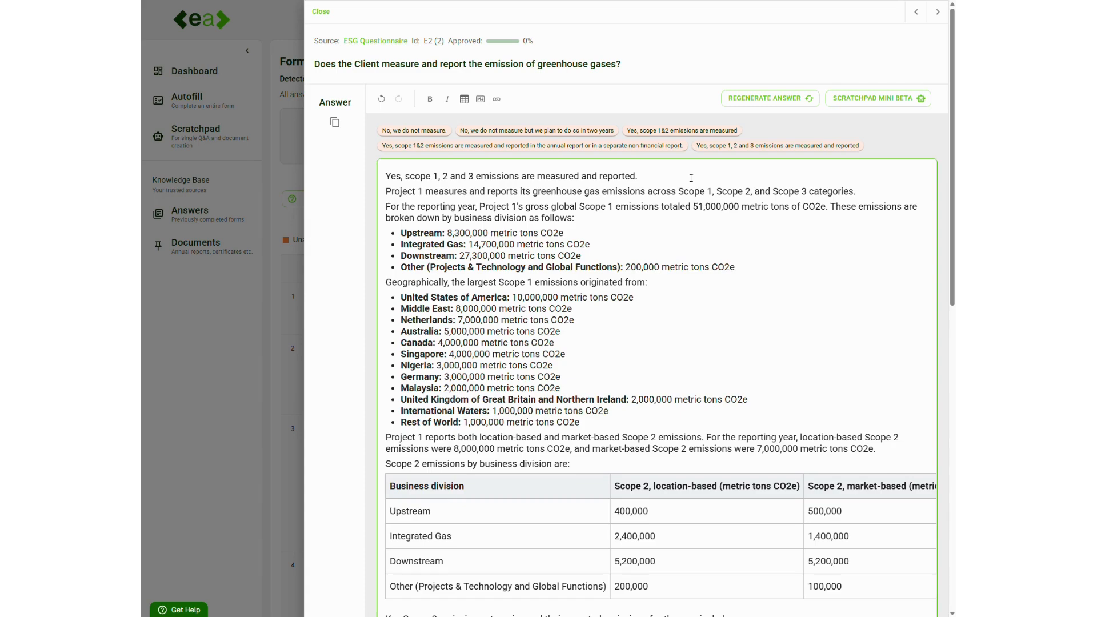
{"action": "scroll", "coordinate": [691, 178], "scroll_direction": "down", "scroll_amount": 6}
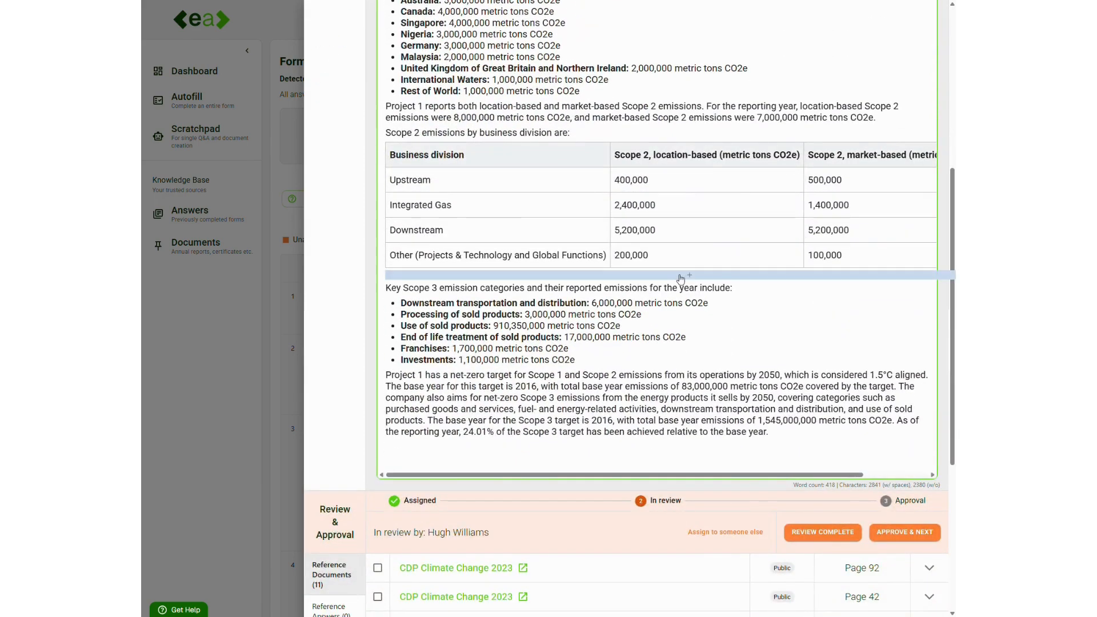
{"action": "scroll", "coordinate": [681, 279], "scroll_direction": "down", "scroll_amount": 3}
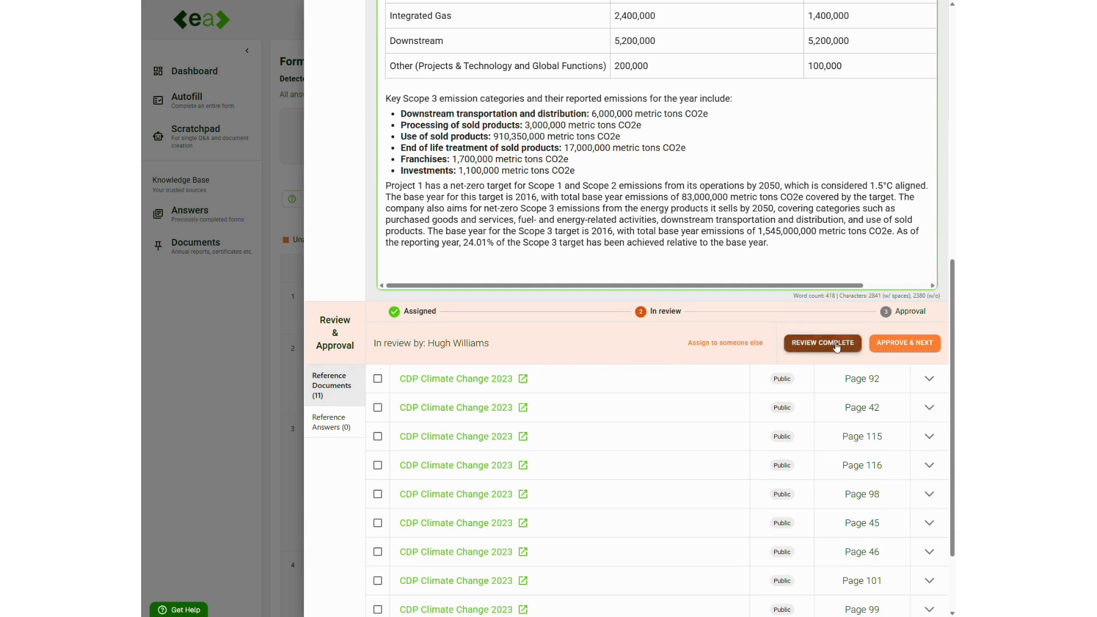
{"action": "left_click", "coordinate": [901, 345]}
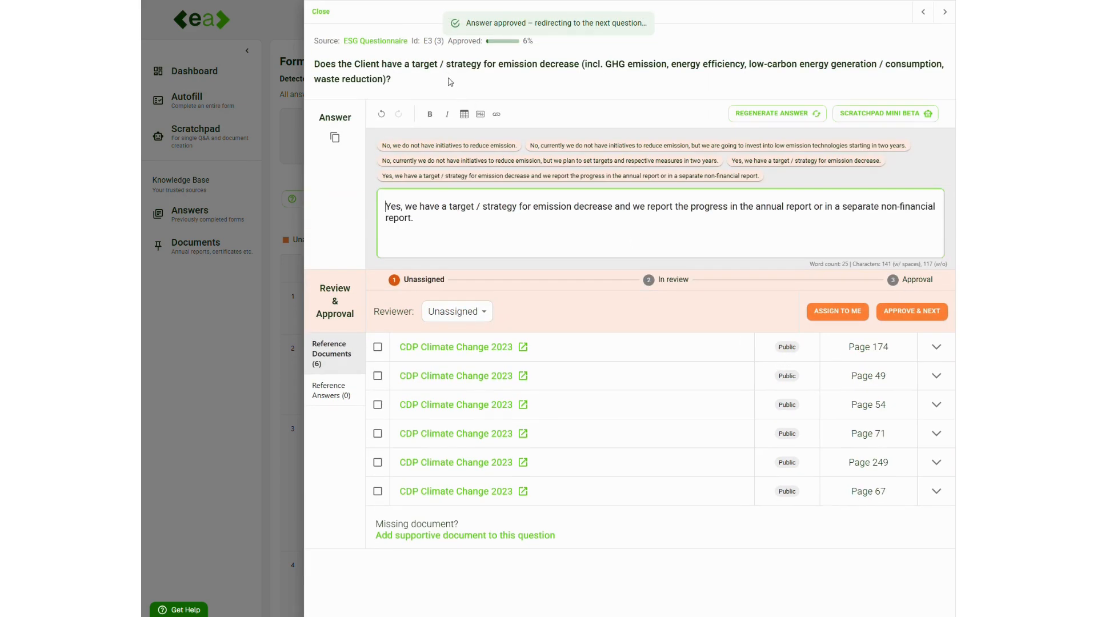
{"action": "left_click_drag", "start_coordinate": [424, 44], "coordinate": [449, 49]}
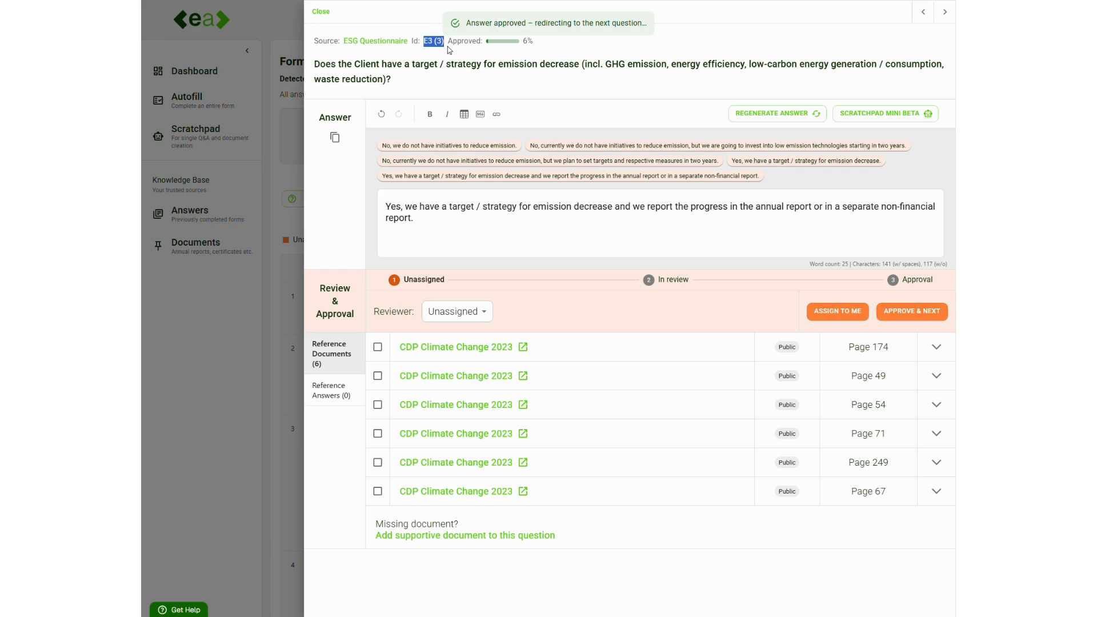
{"action": "left_click", "coordinate": [456, 80]}
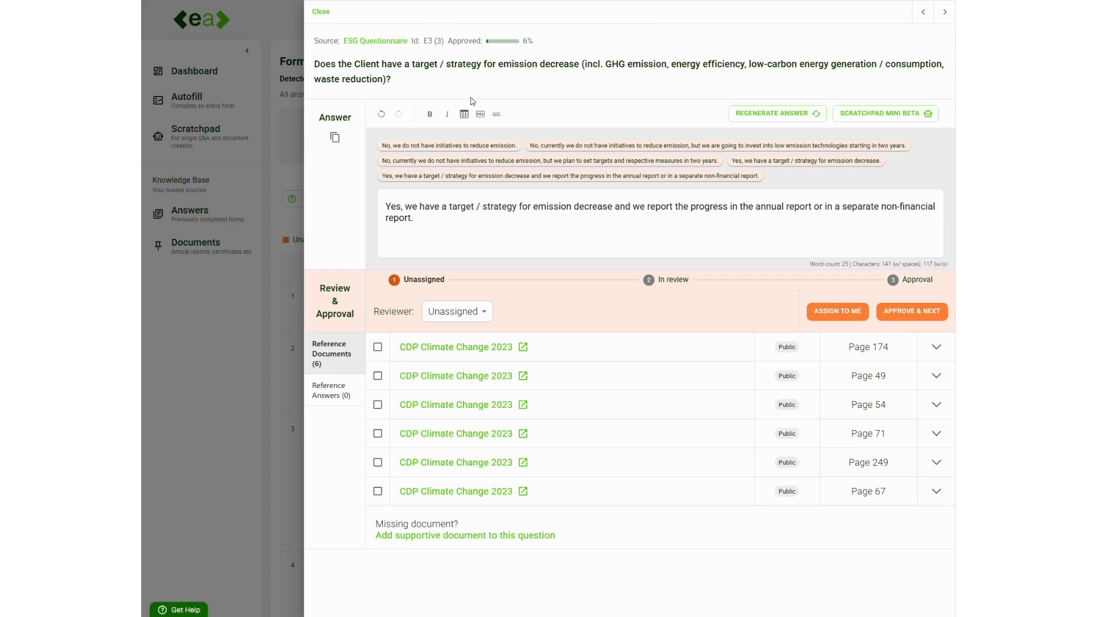